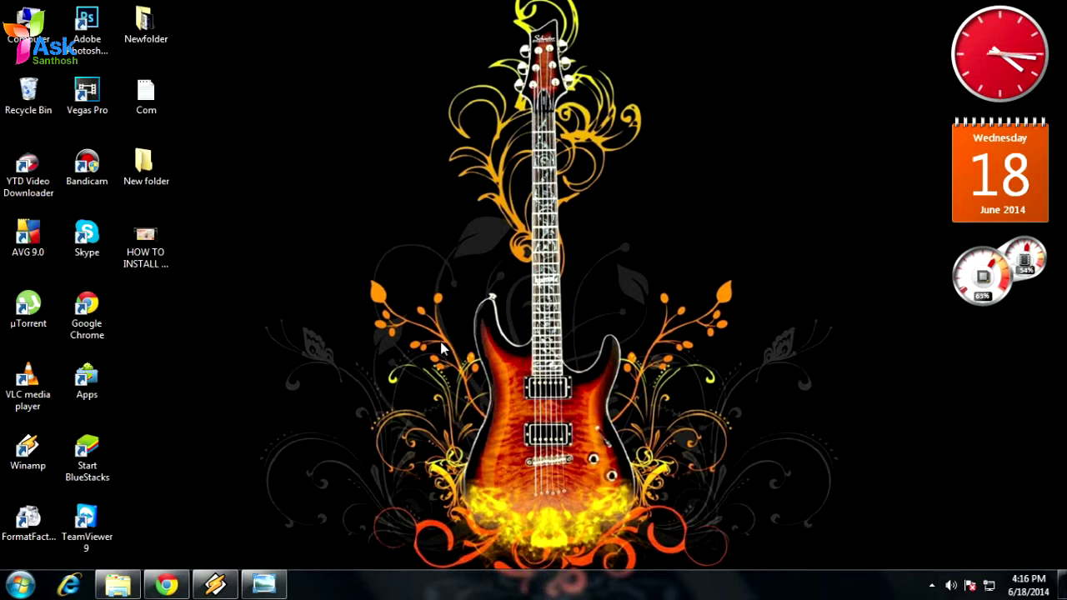
Step: Go to the Flm Corner channel's video upload page
click(171, 583)
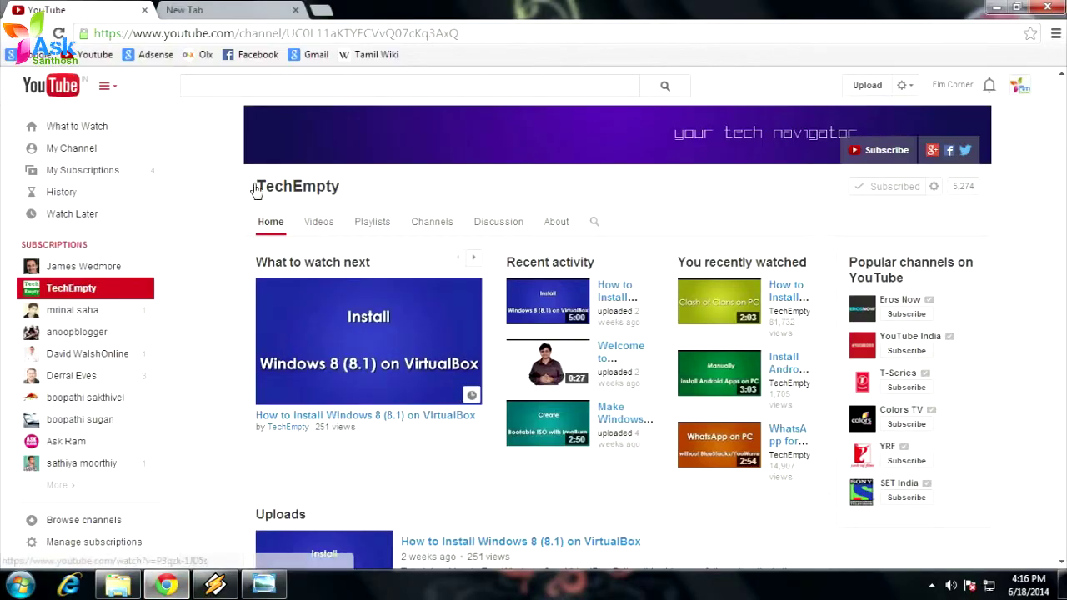
click(231, 10)
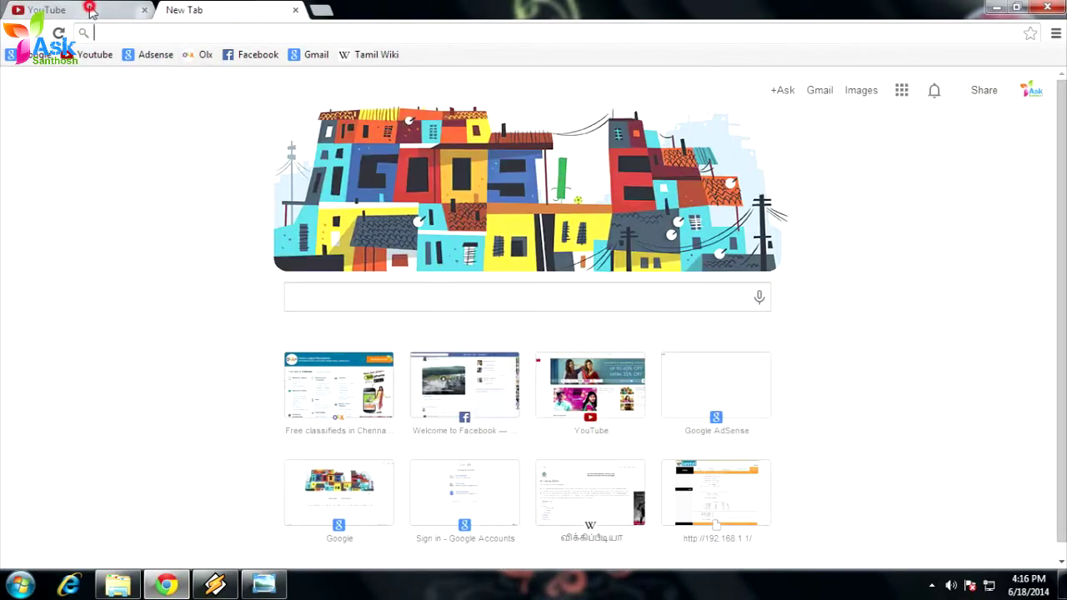
click(84, 11)
click(84, 150)
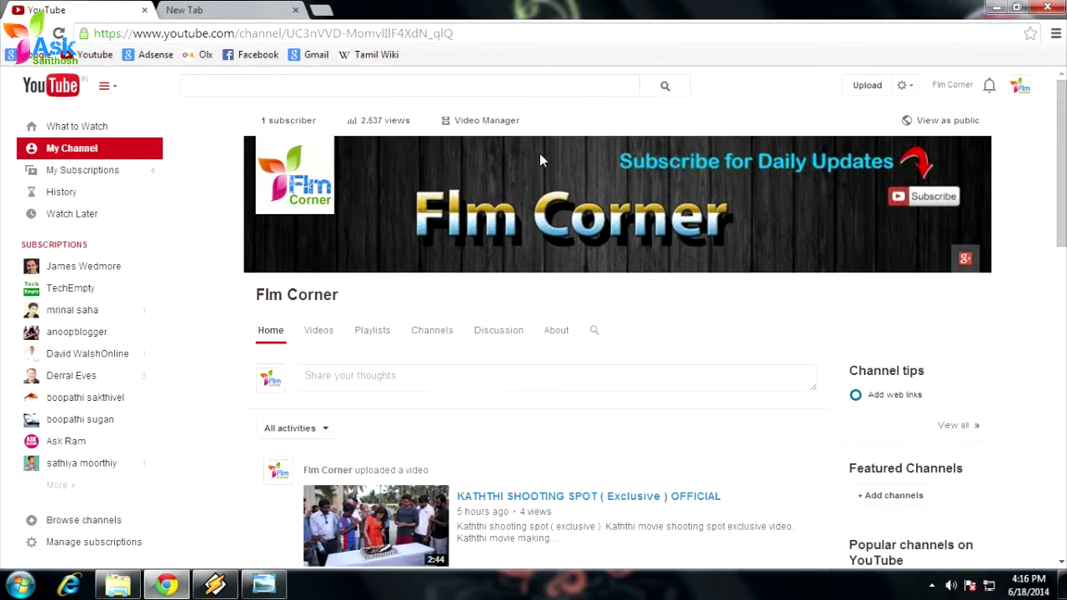
click(865, 87)
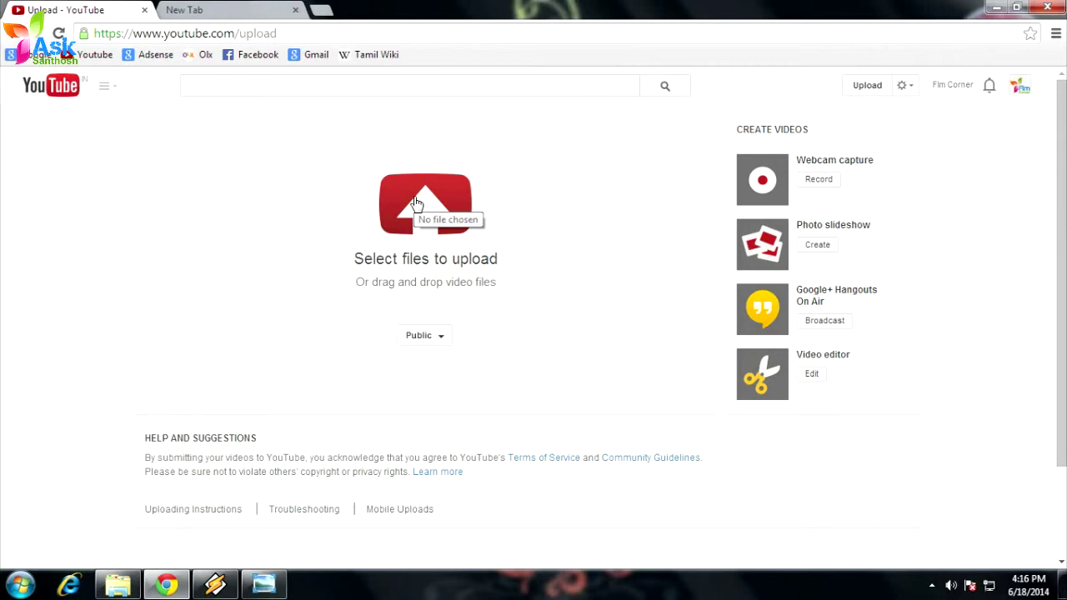
Step: Upload the 'HOW TO INSTALL WHATSAPP ON PC' video file from the Desktop
click(417, 205)
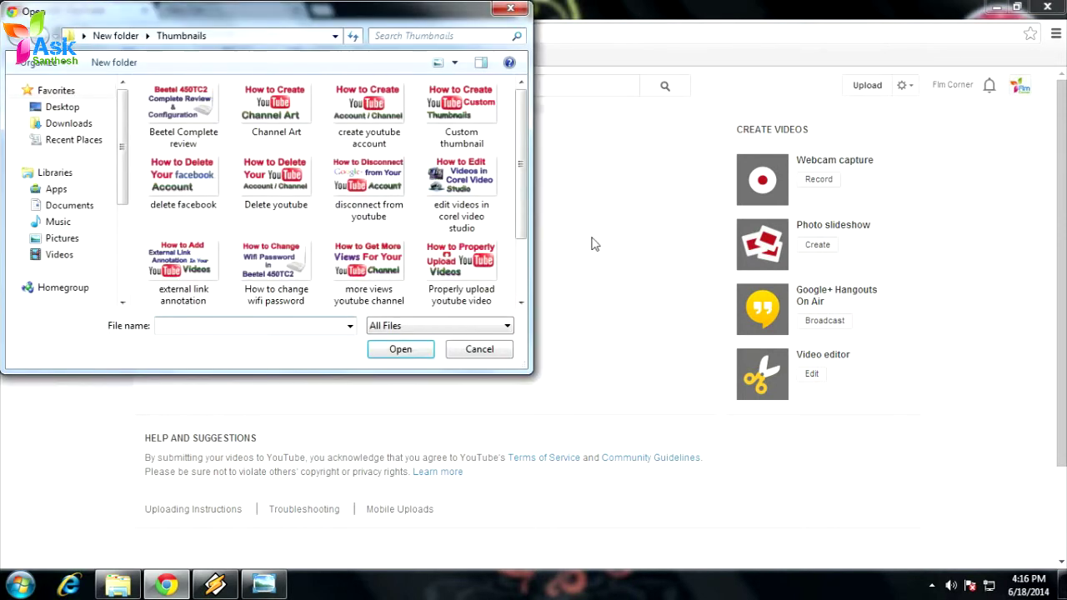
click(71, 109)
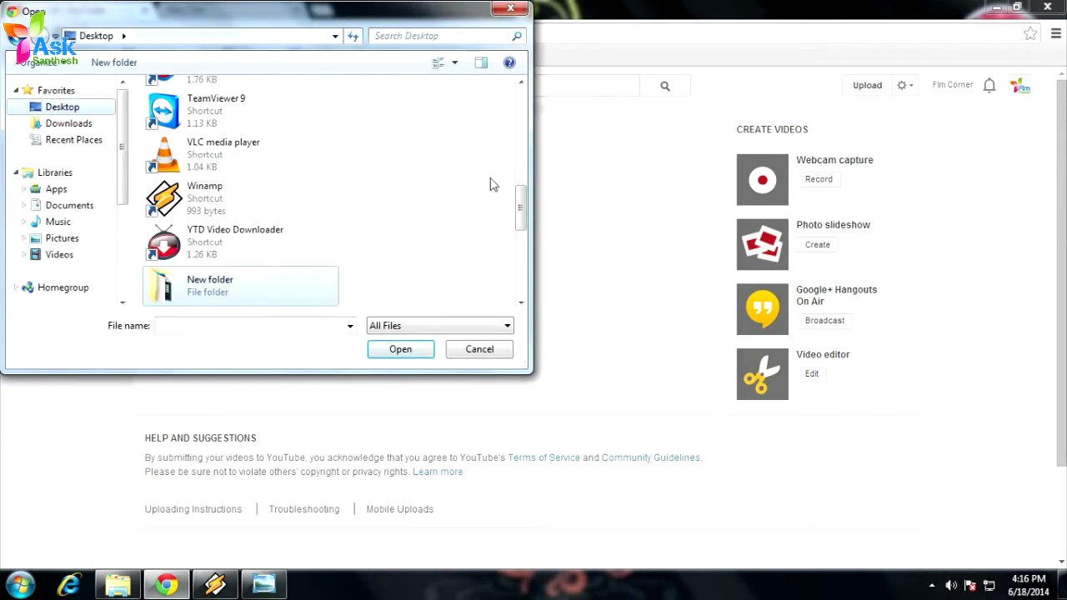
drag(523, 200, 523, 271)
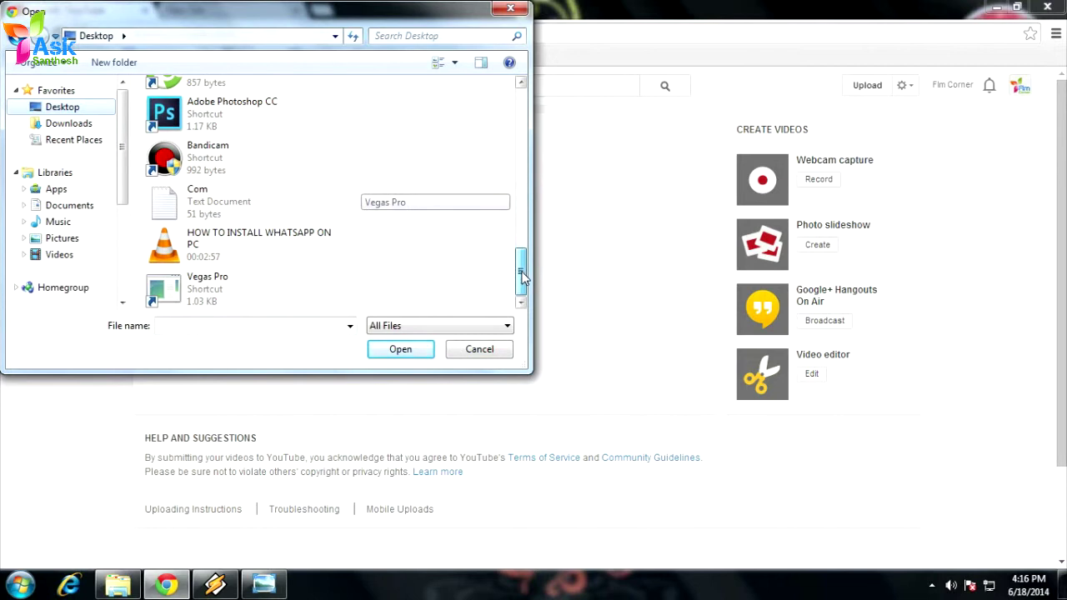
click(240, 244)
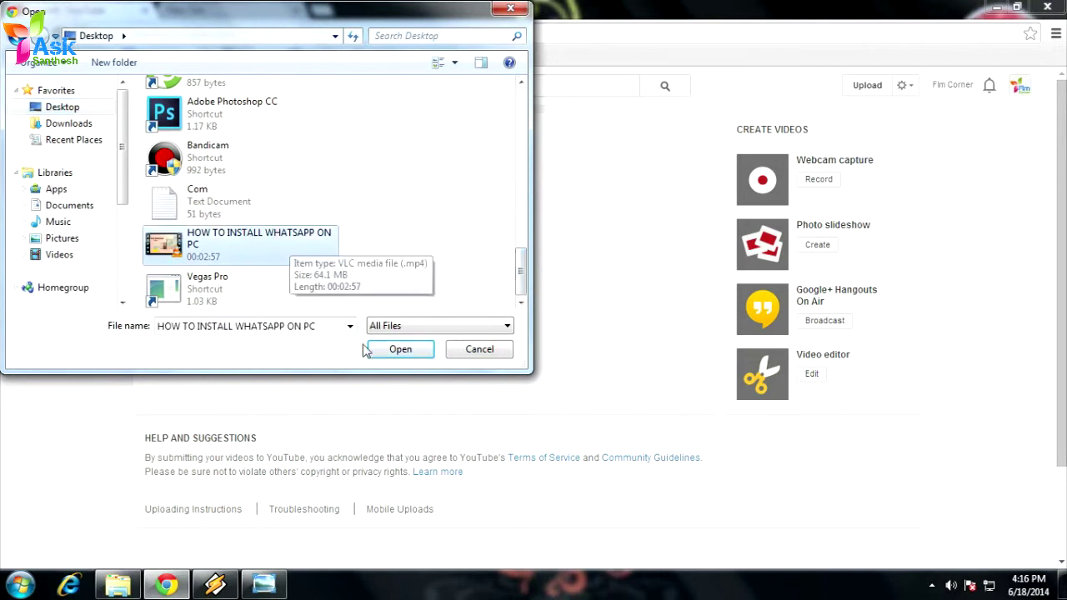
click(388, 354)
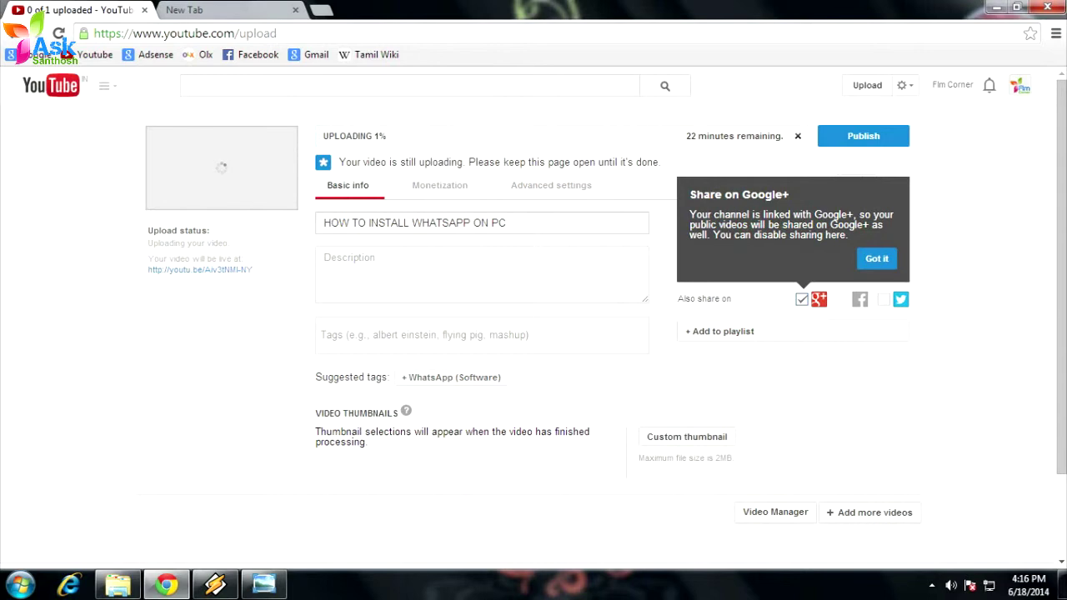
Step: Write a WhatsApp-on-PC installation description that includes the BlueStacks download link
key(Tab)
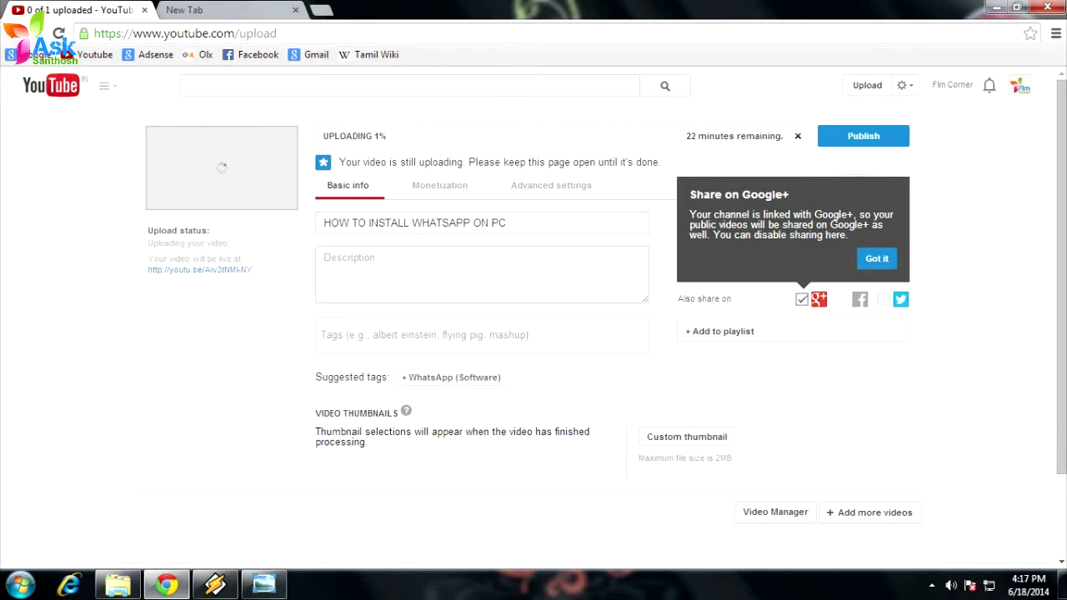
click(393, 257)
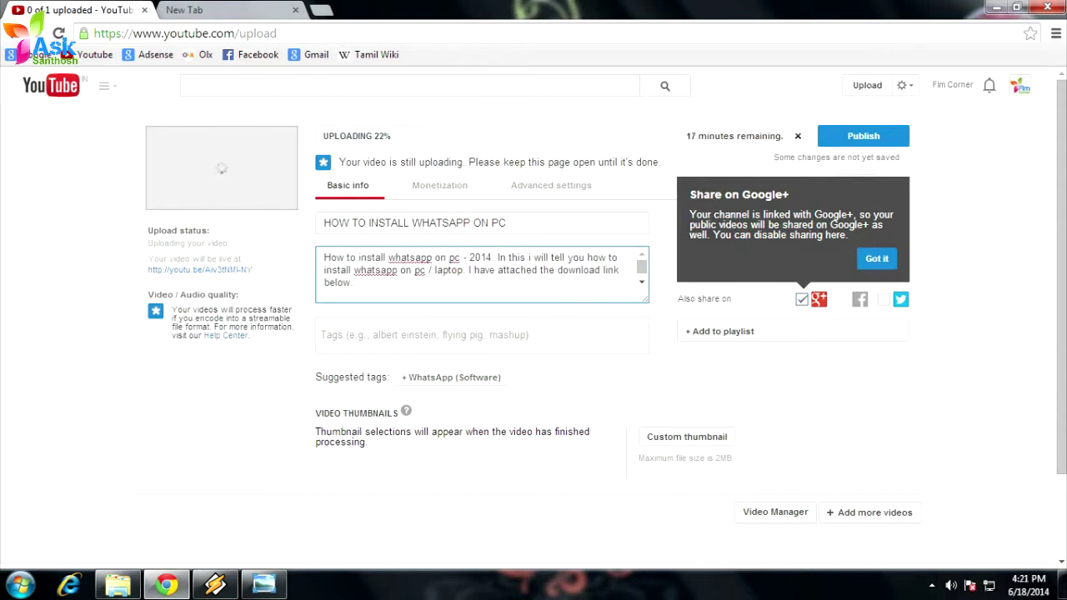
click(643, 287)
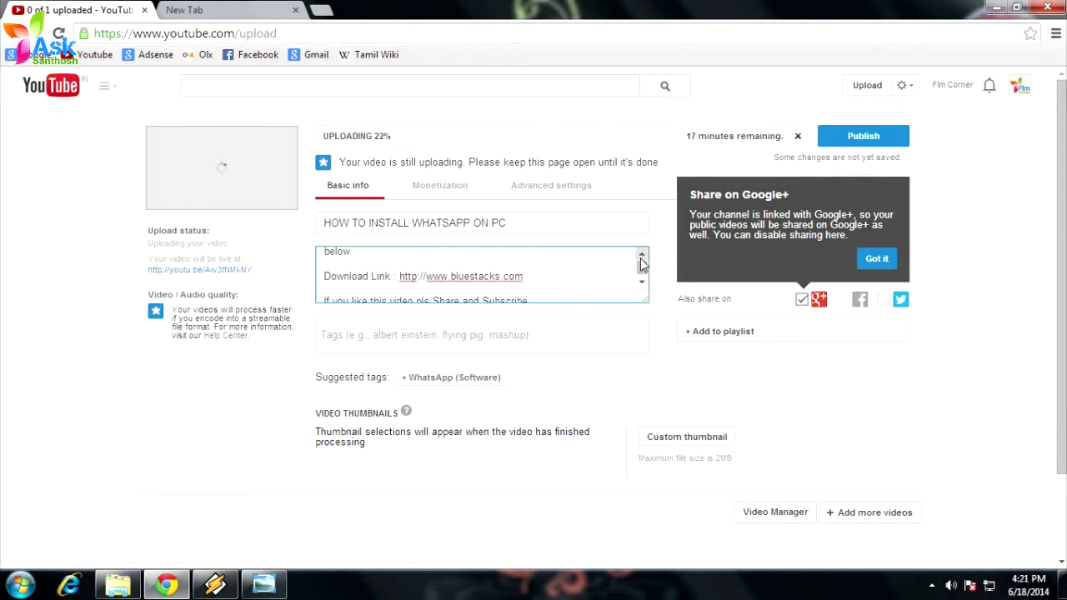
click(642, 254)
click(642, 285)
click(642, 255)
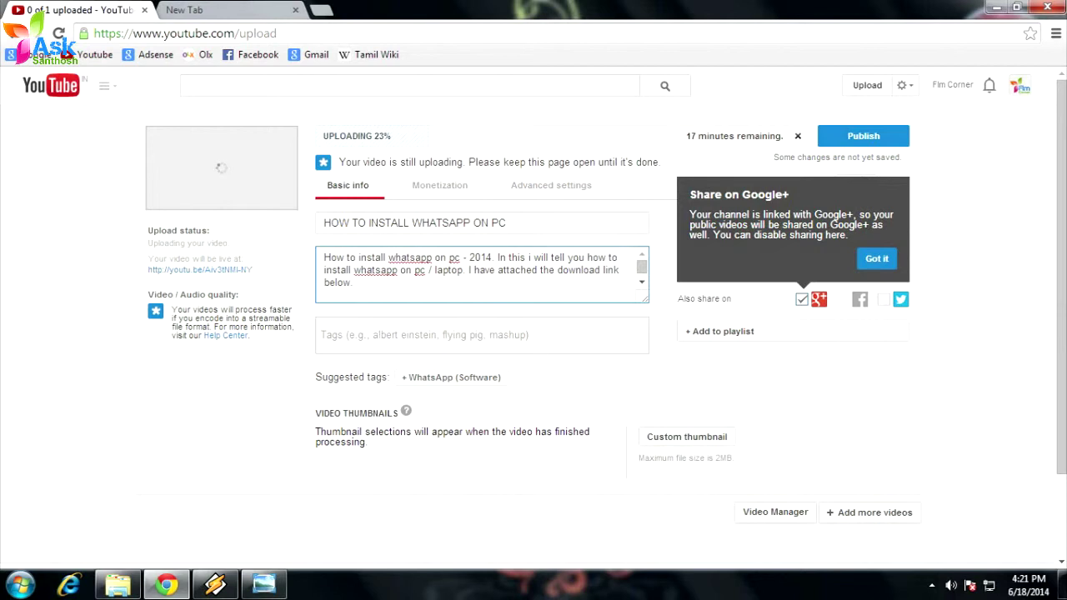
Step: Add six keyword tags such as 'install whatsapp on pc' and 'download whatsapp'
click(381, 335)
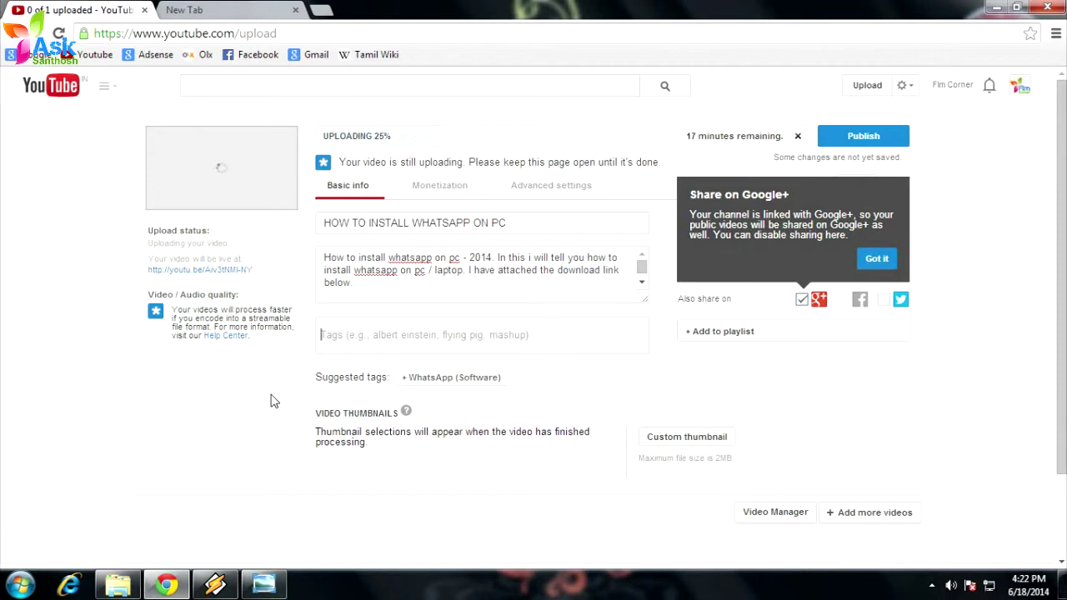
key(ctrl+v)
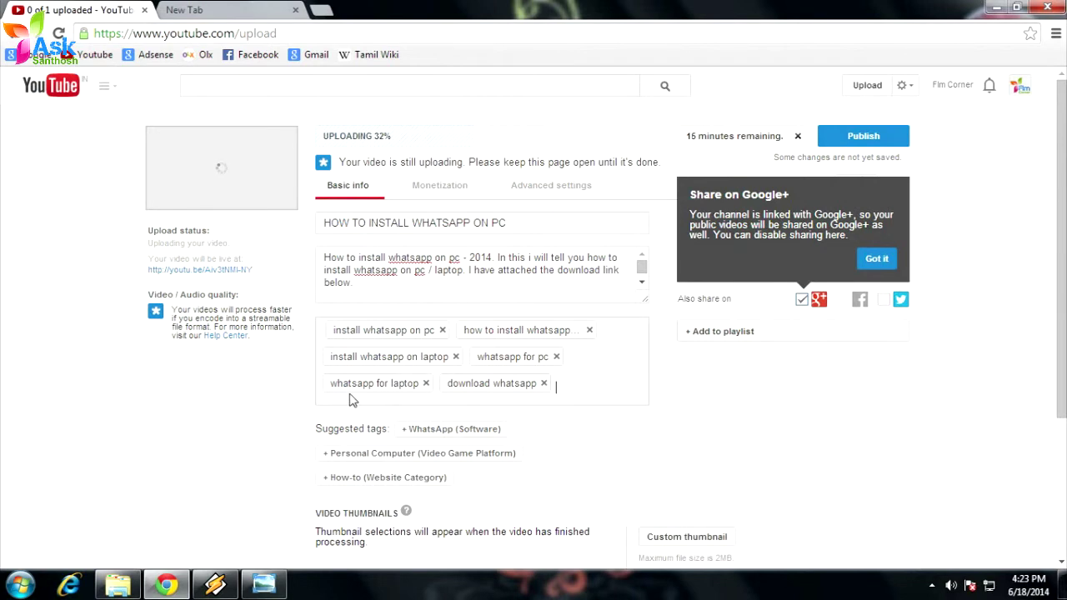
scroll(350, 400, down, 1)
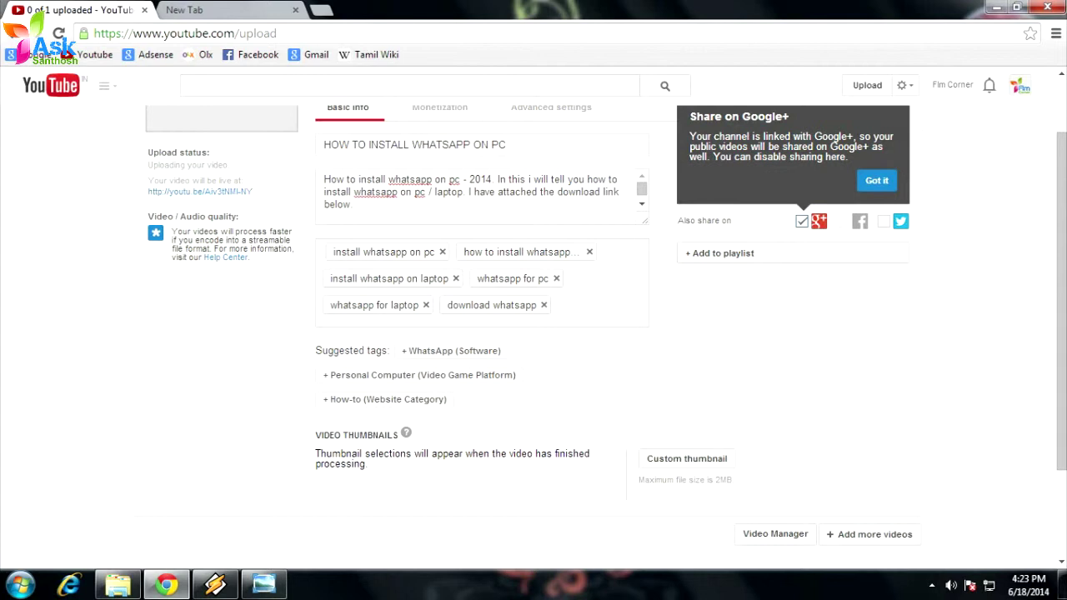
Step: Add the suggested WhatsApp, Laptop, How-to and Software tags
click(407, 351)
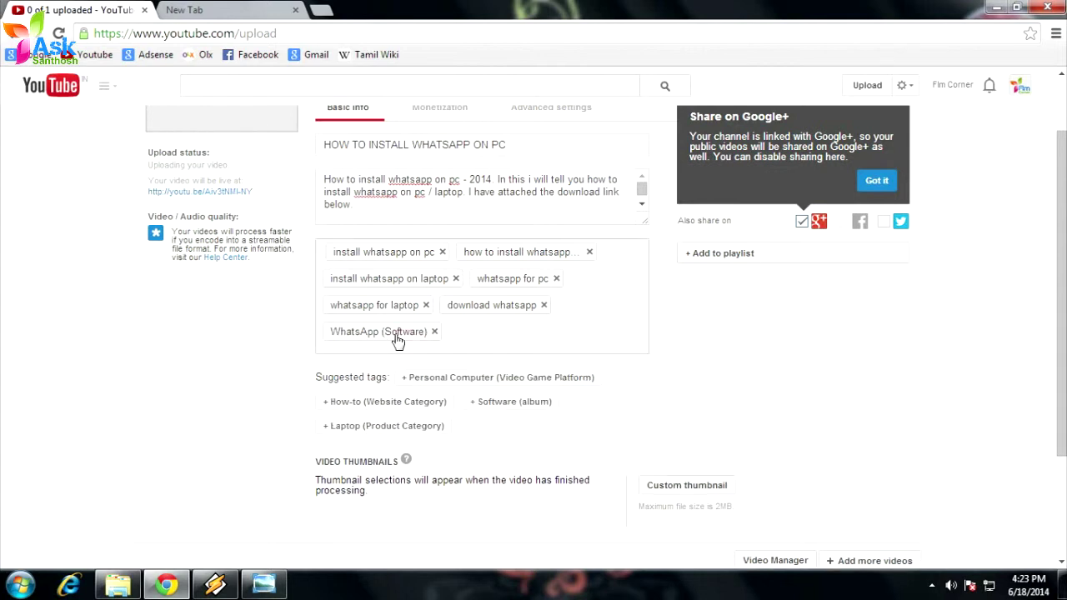
click(330, 426)
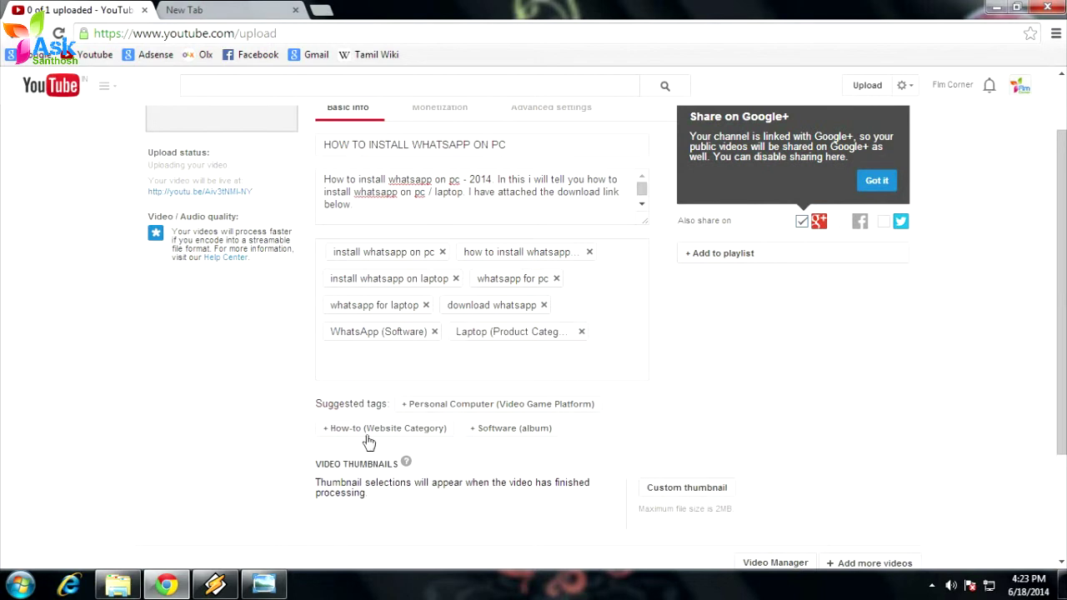
click(331, 432)
click(334, 431)
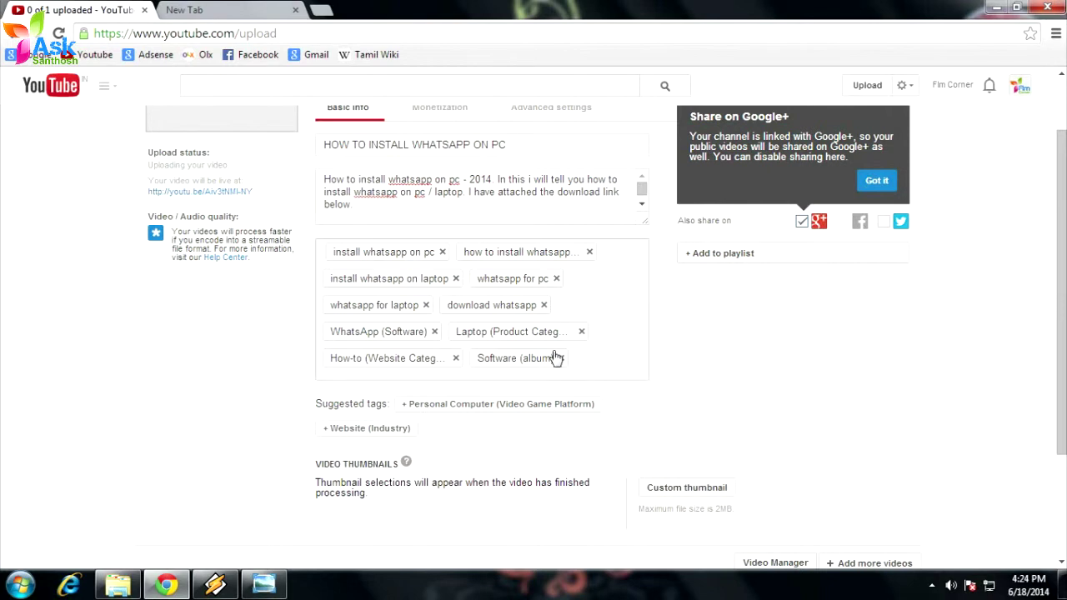
scroll(555, 362, down, 1)
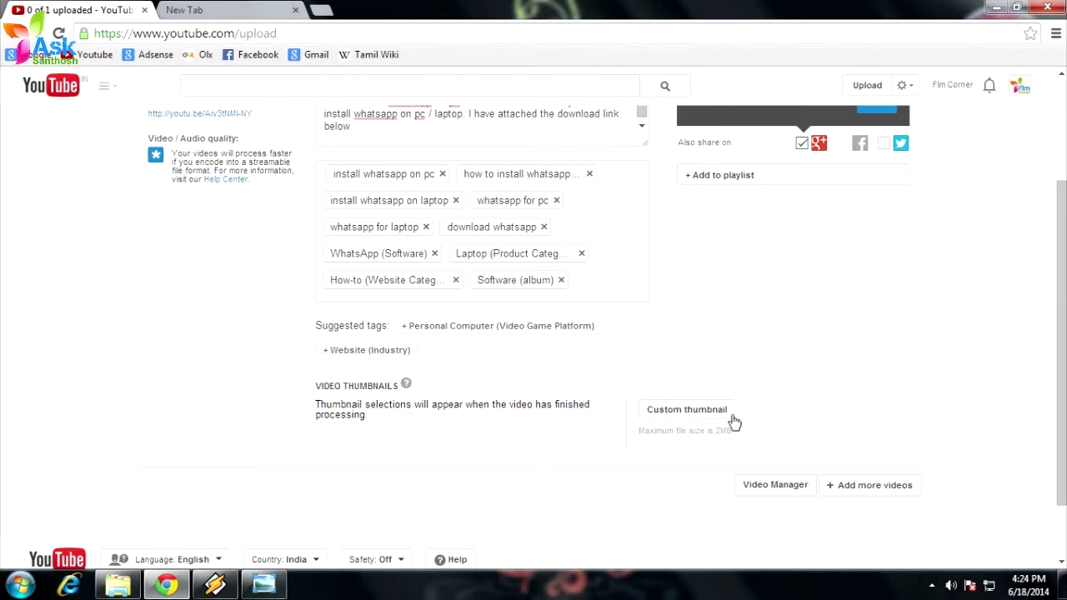
Step: Upload 'whatsapp to your desktop' from New folder > Thumbnails as the custom thumbnail
click(687, 409)
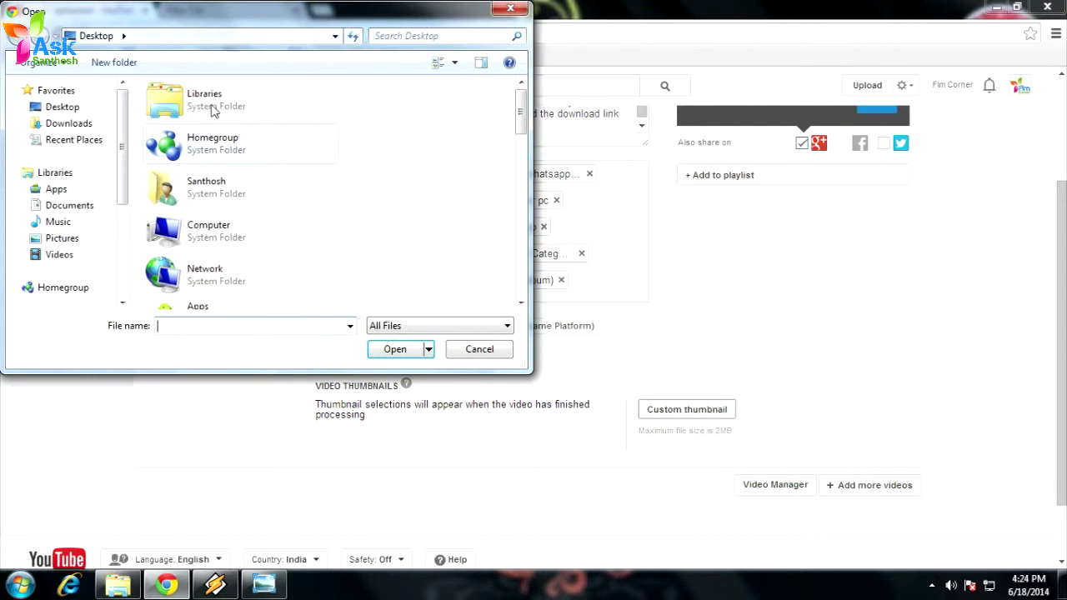
drag(520, 117, 518, 234)
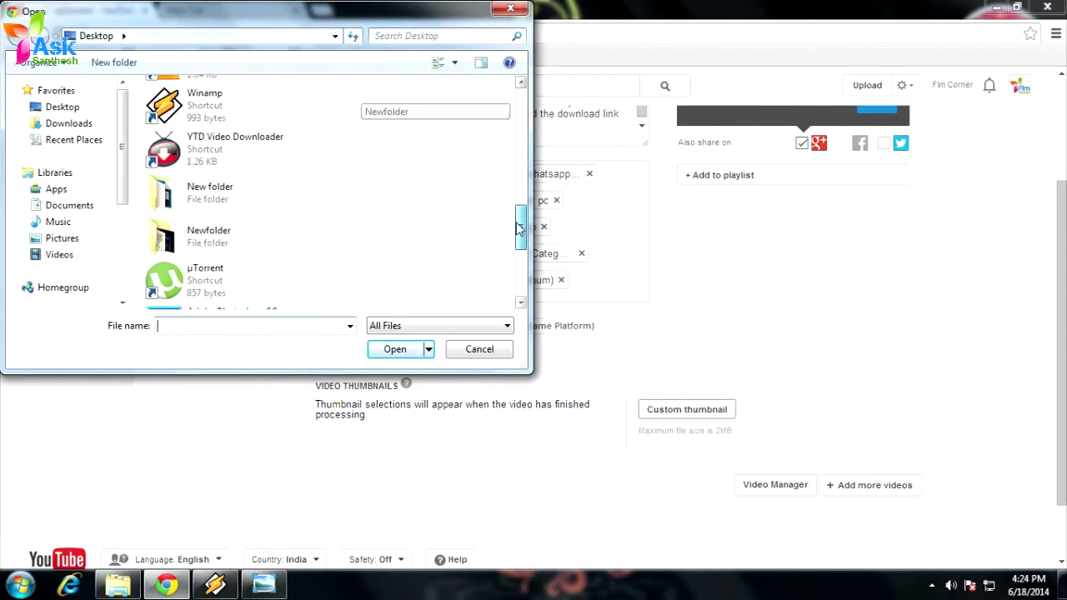
double_click(207, 154)
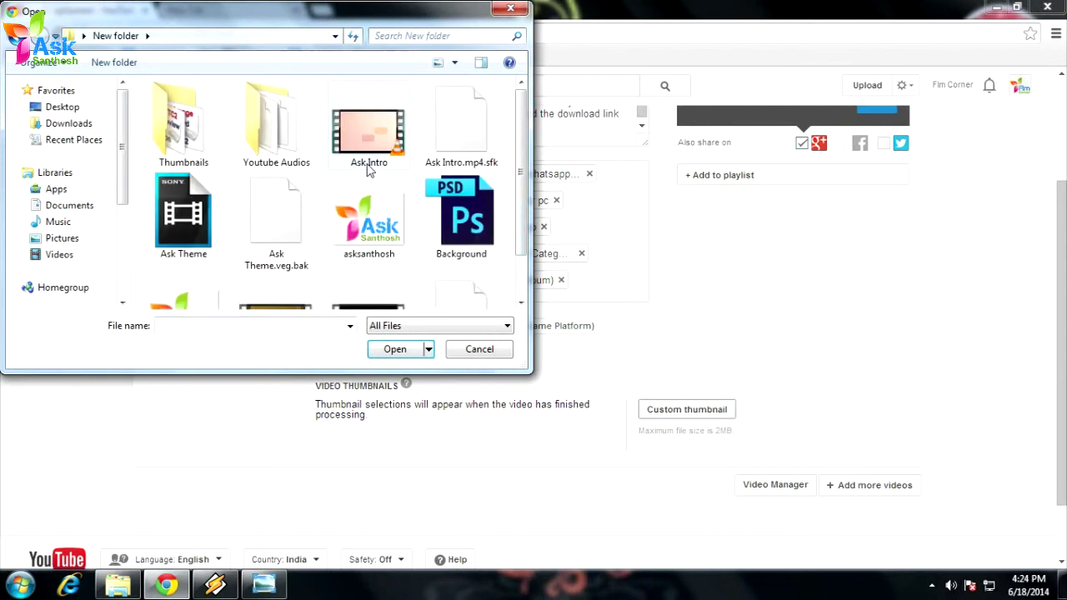
double_click(200, 139)
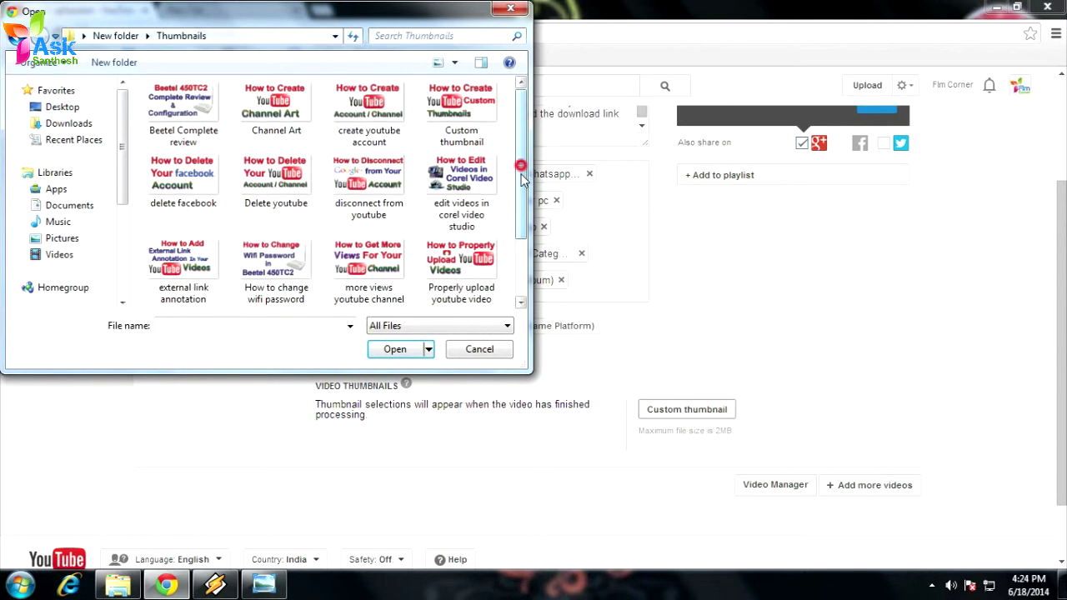
drag(521, 171, 521, 213)
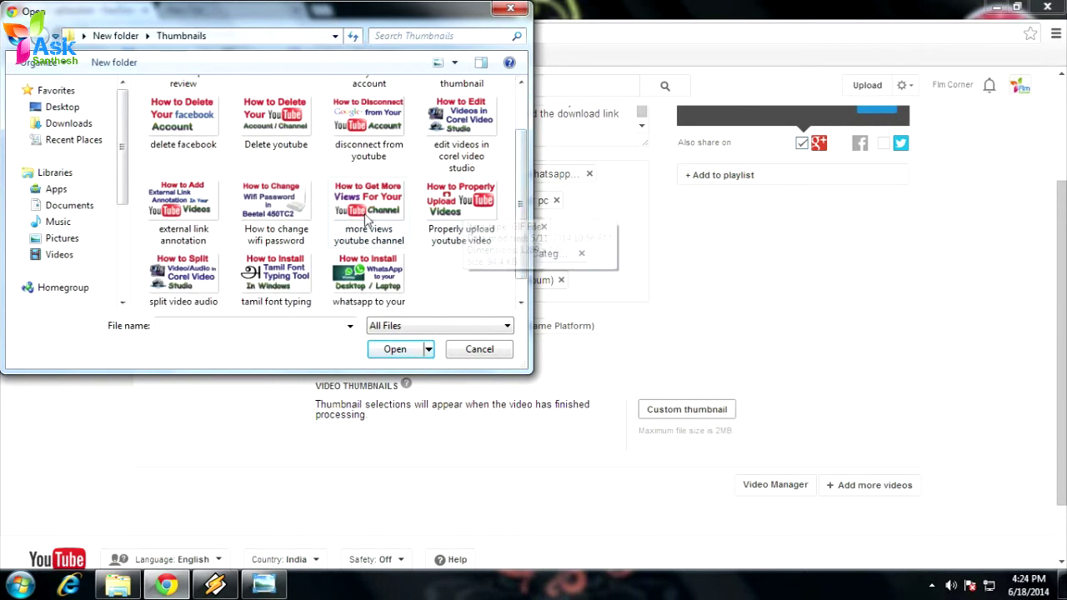
click(364, 278)
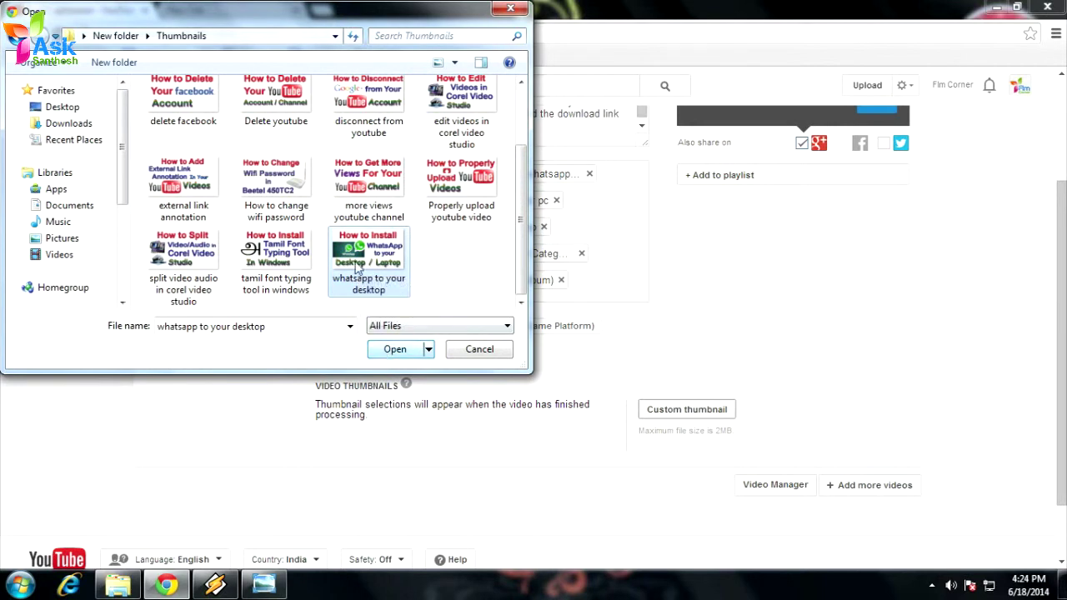
click(395, 350)
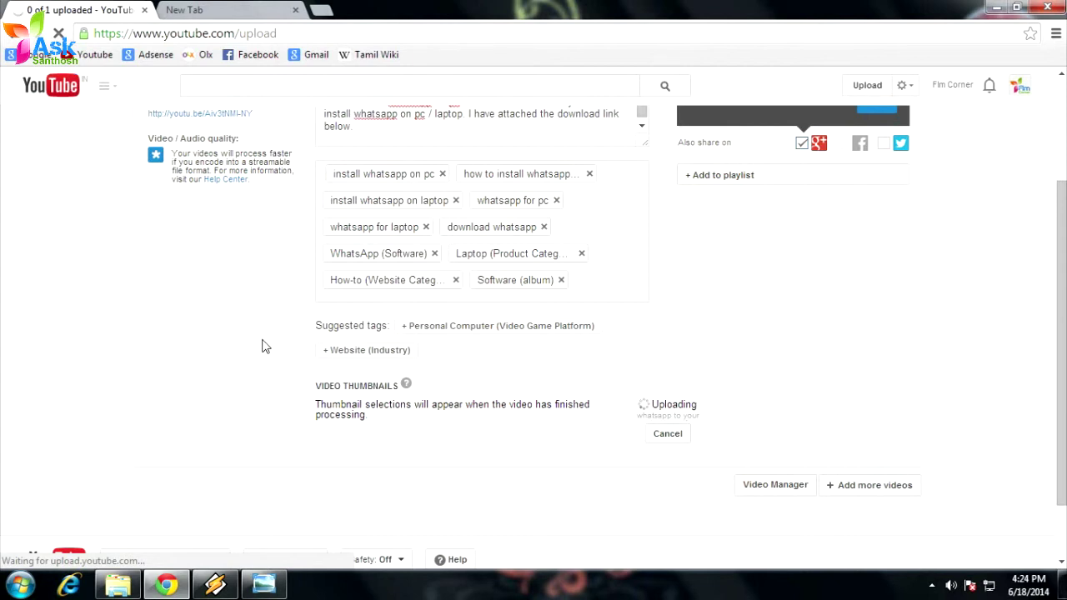
Step: Turn on ad monetization for the video in the Monetization settings
scroll(263, 346, up, 2)
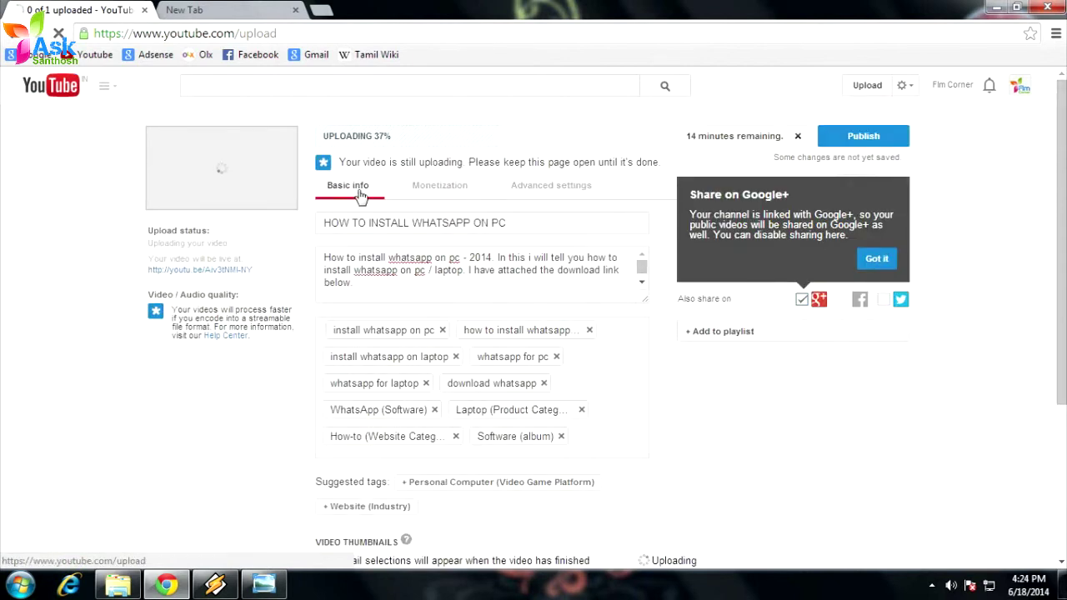
scroll(367, 275, down, 5)
scroll(405, 425, up, 2)
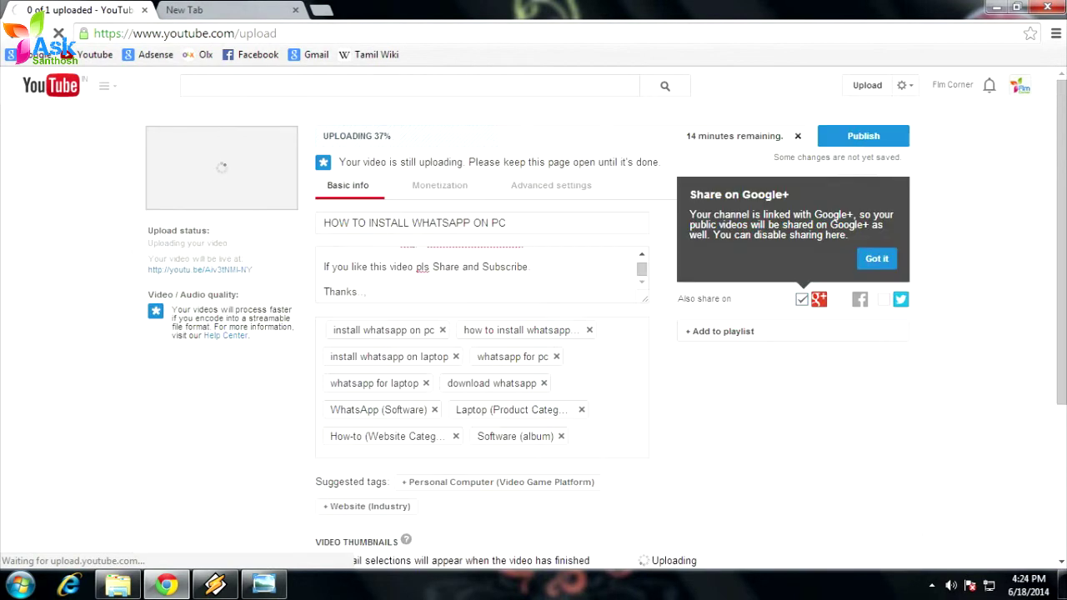
click(440, 193)
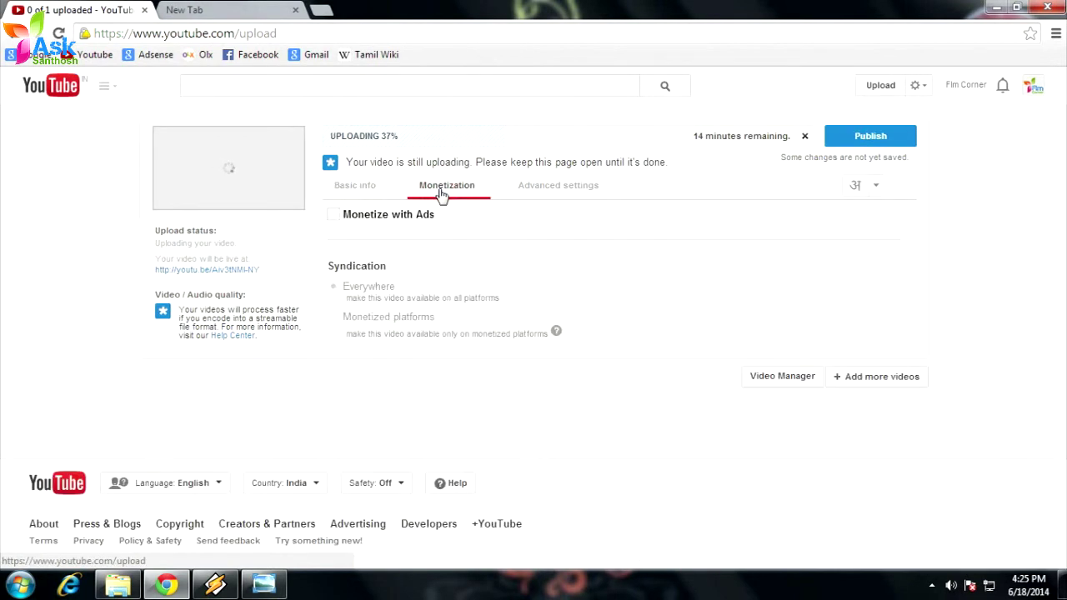
click(336, 216)
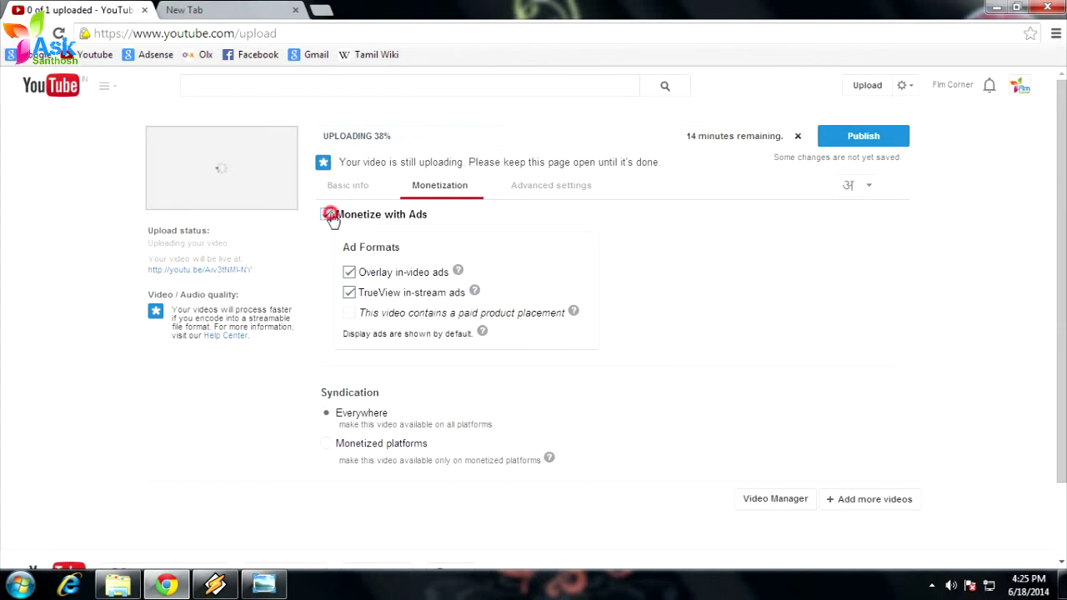
click(332, 217)
click(333, 216)
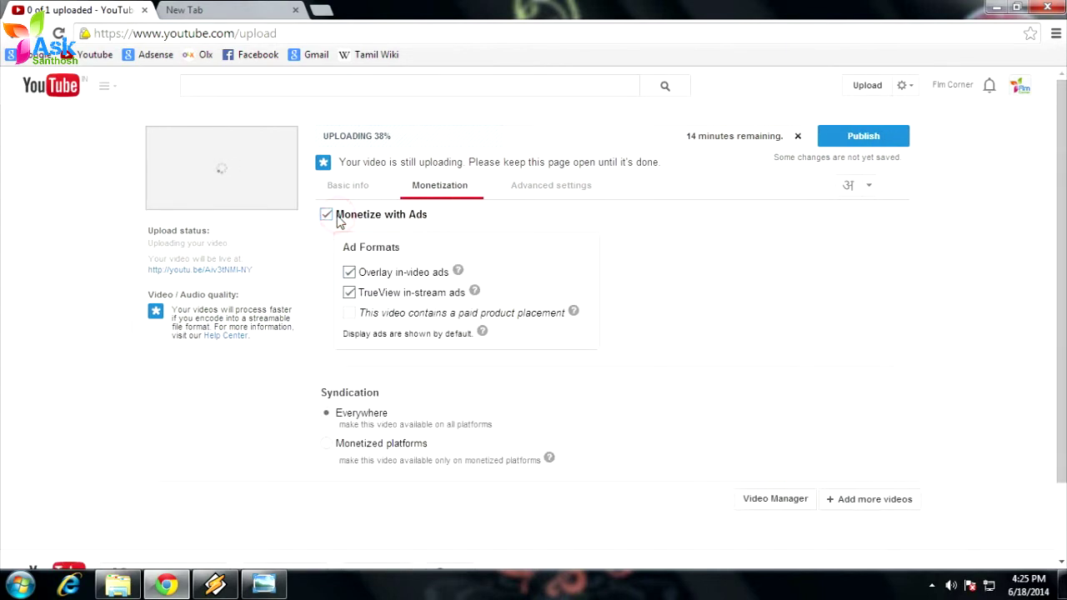
Step: Set the recording date to June 18, 2014 and the category to Howto & Style
click(553, 185)
scroll(584, 304, down, 2)
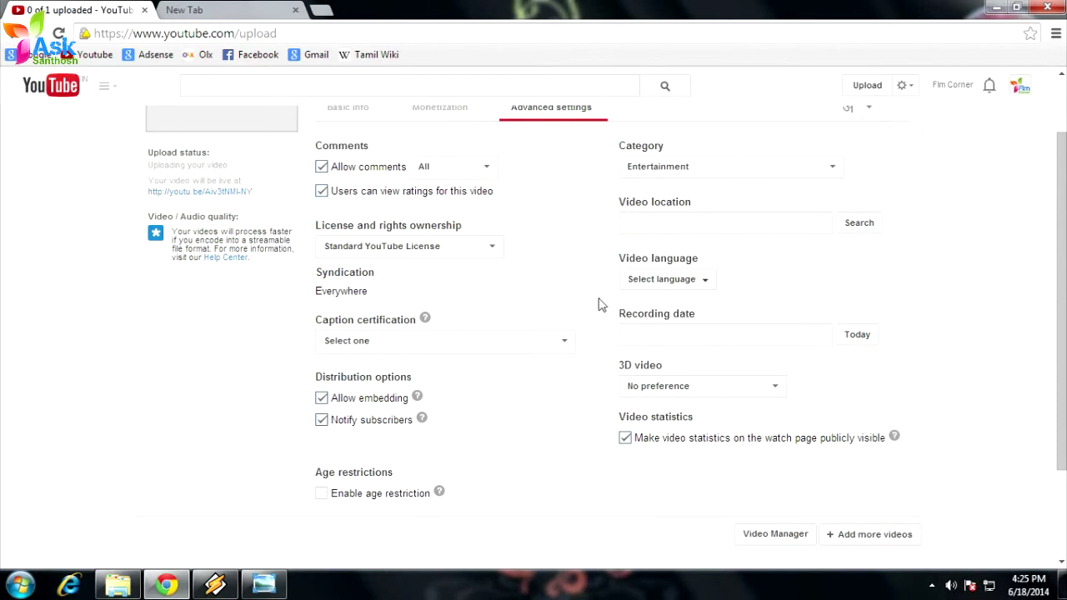
click(867, 334)
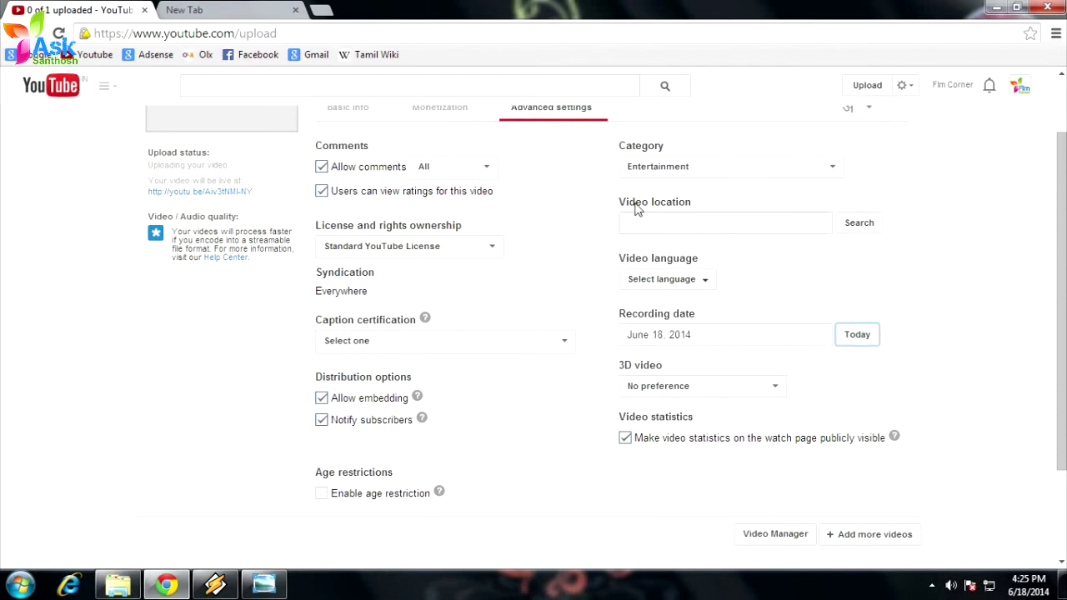
click(834, 167)
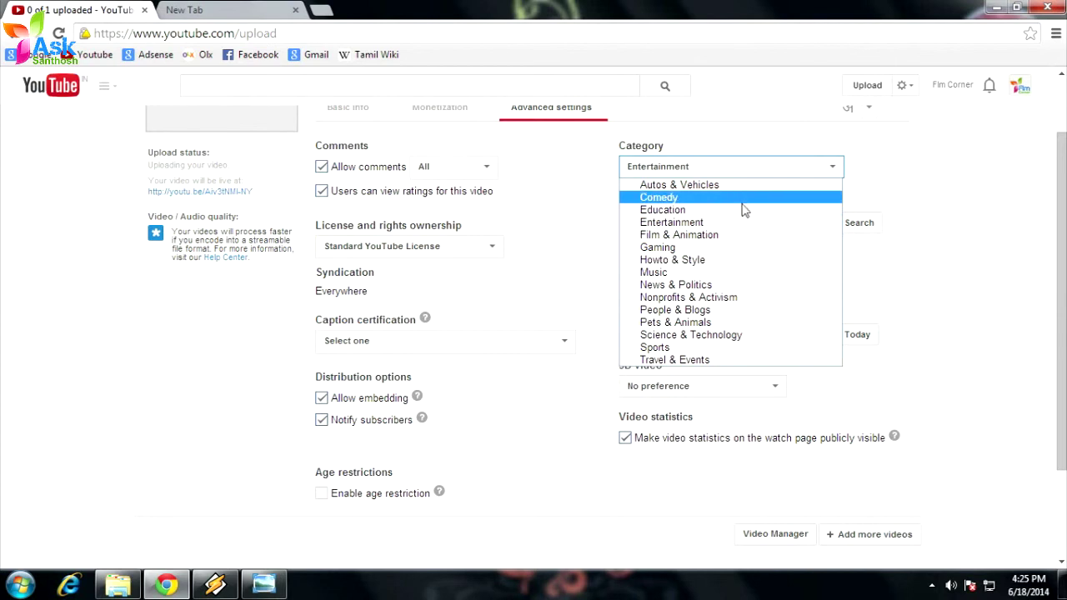
click(720, 260)
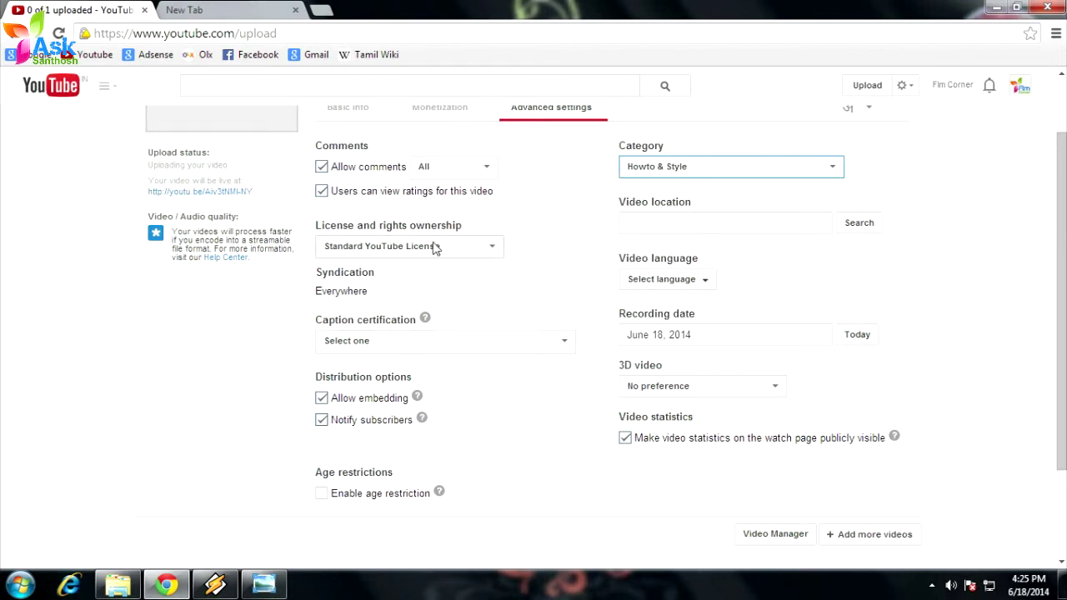
Step: Review the license options, keeping the Standard YouTube License
click(490, 248)
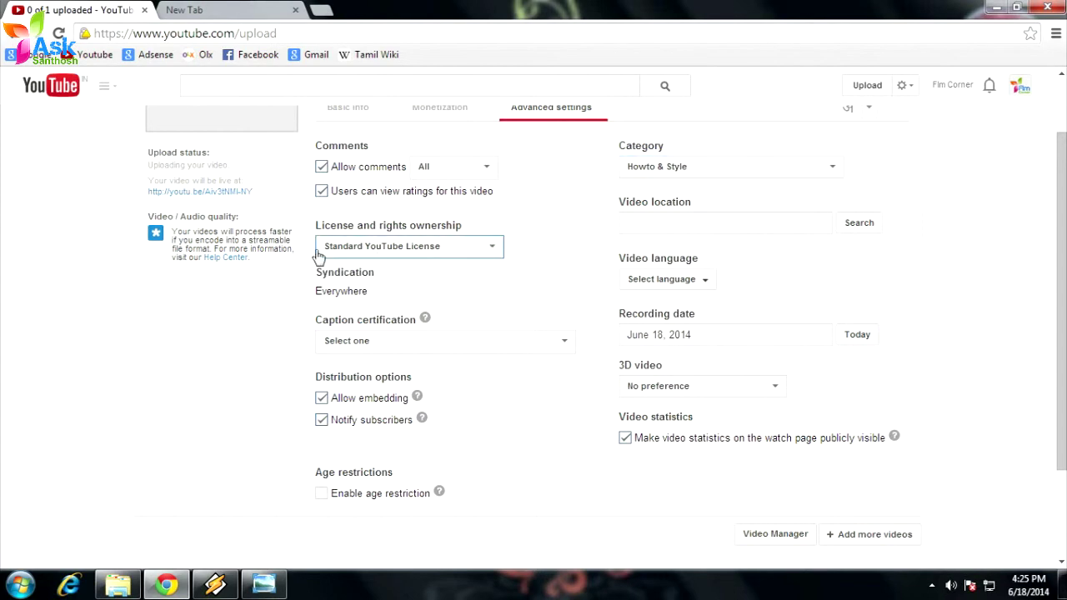
scroll(488, 268, down, 1)
scroll(488, 268, down, 1)
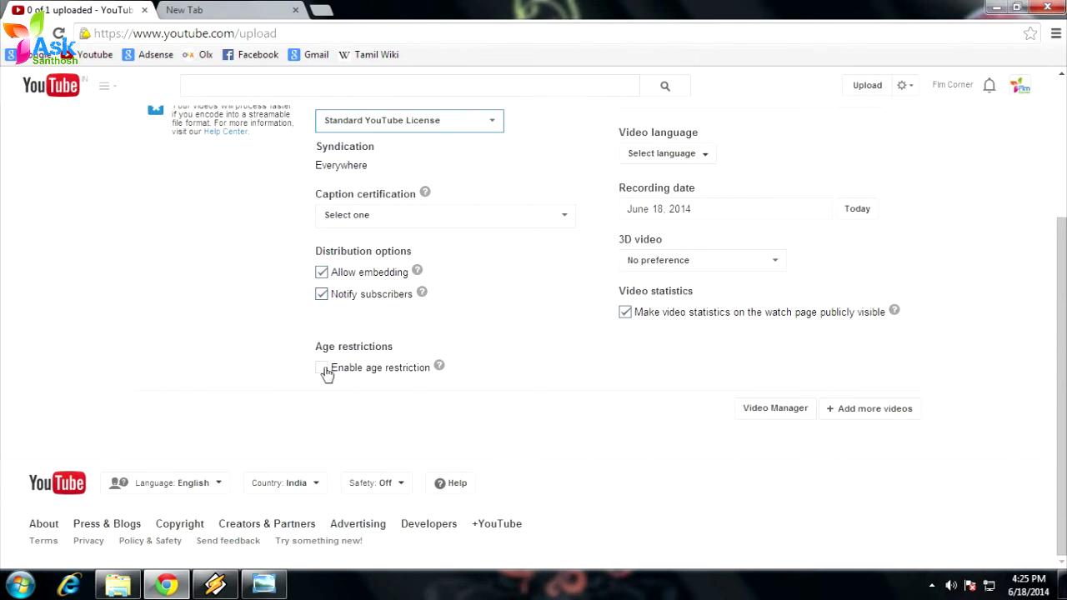
click(326, 373)
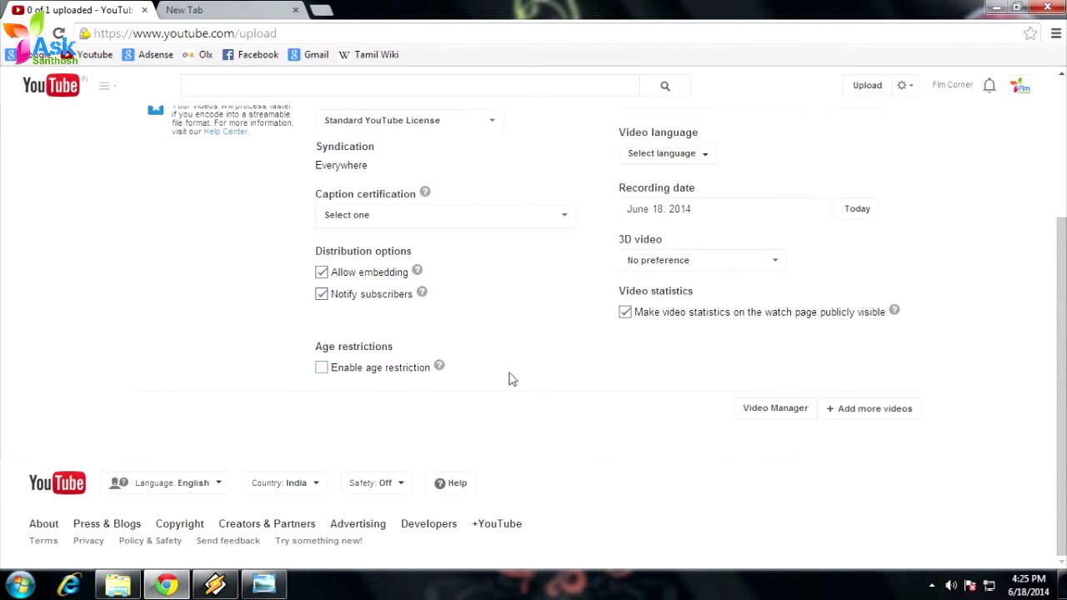
scroll(591, 288, up, 4)
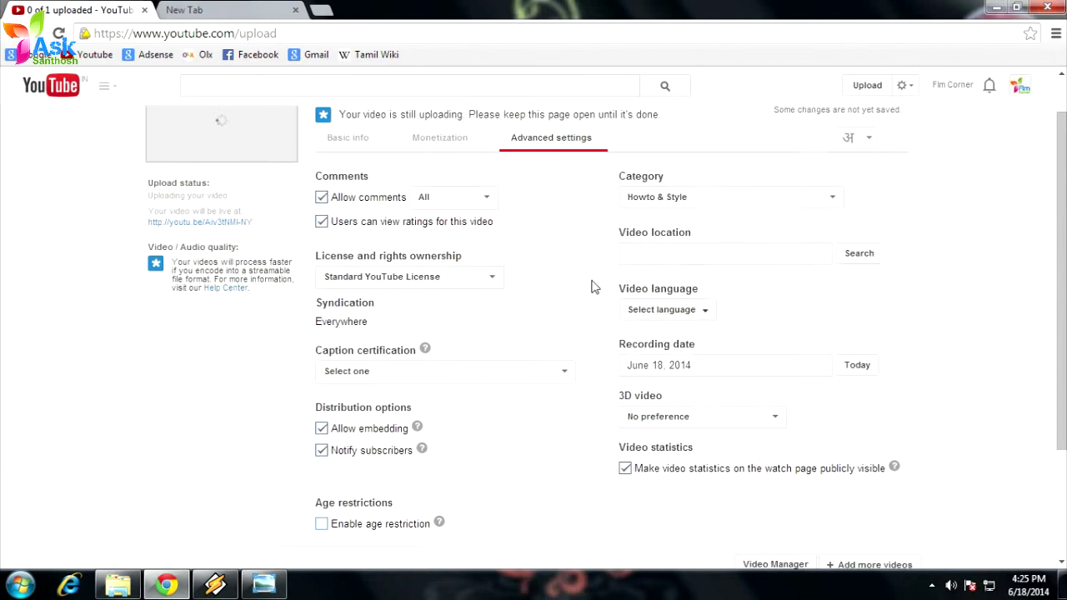
Step: Return to Basic info and wait until processing finishes with the WhatsApp thumbnail shown
click(347, 185)
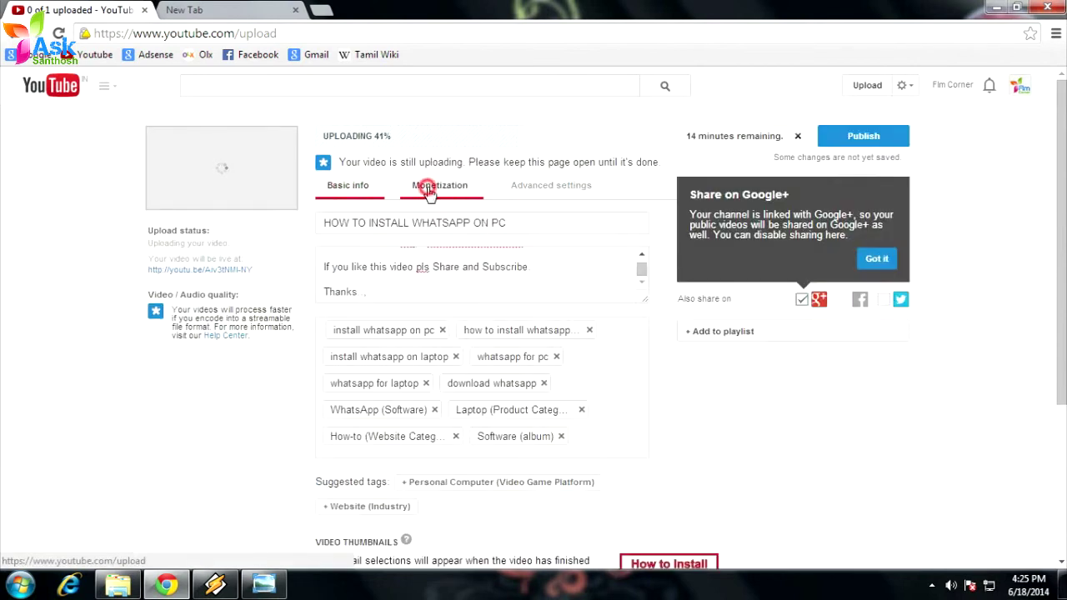
click(433, 186)
click(346, 187)
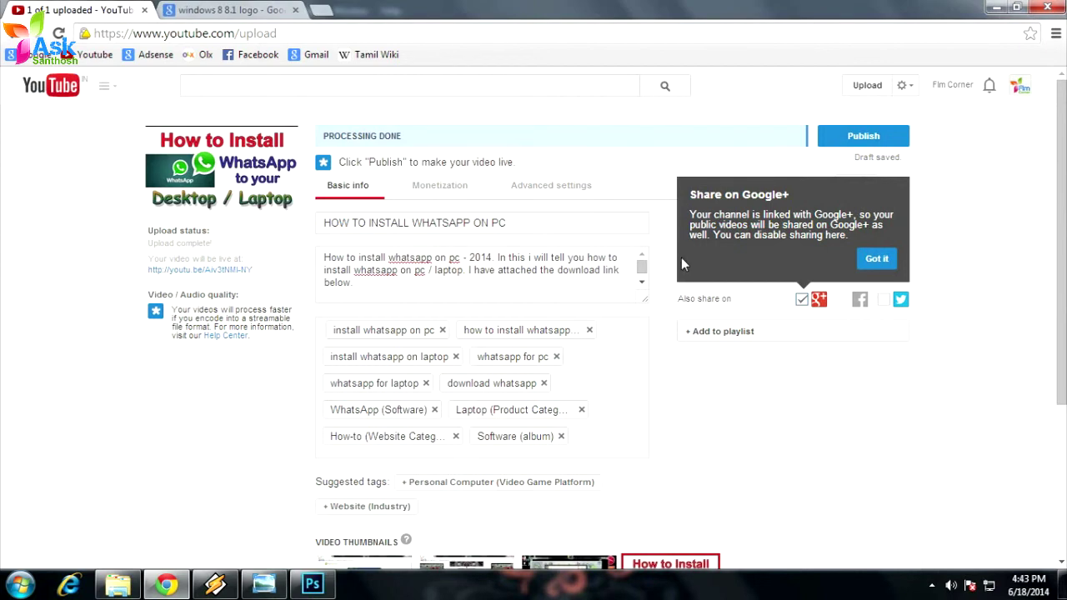
Step: Publish the video, confirm it tops the Video Manager uploads, then open the channel home
click(859, 138)
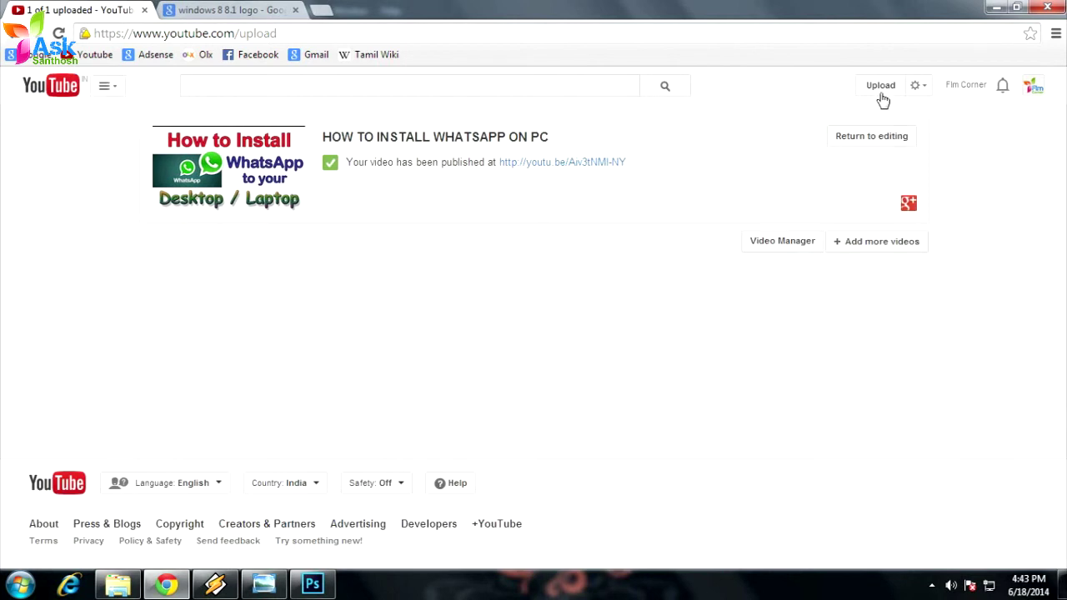
click(921, 86)
click(874, 131)
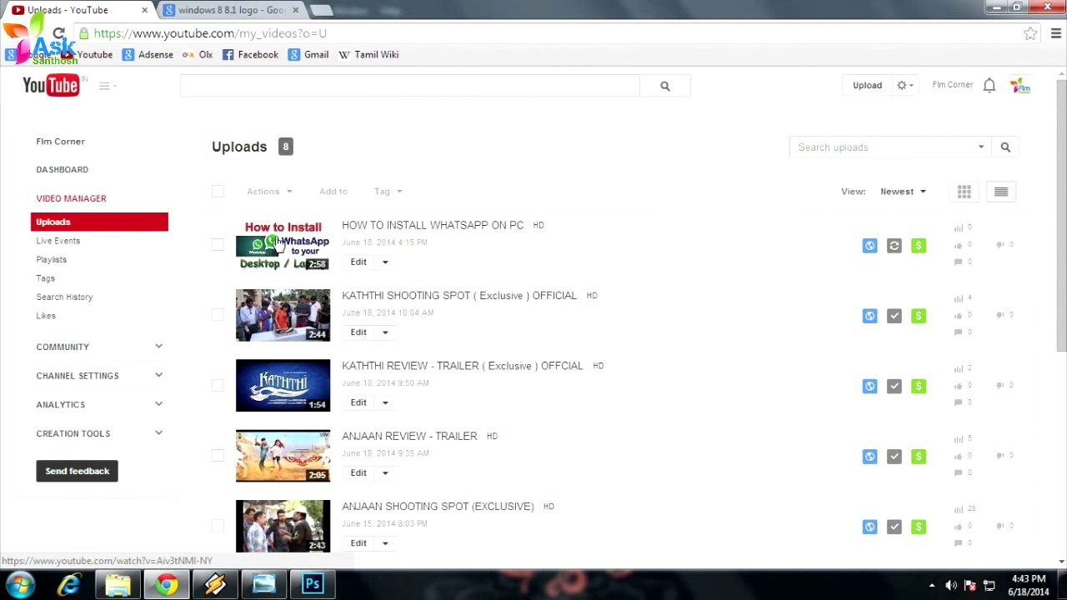
click(70, 142)
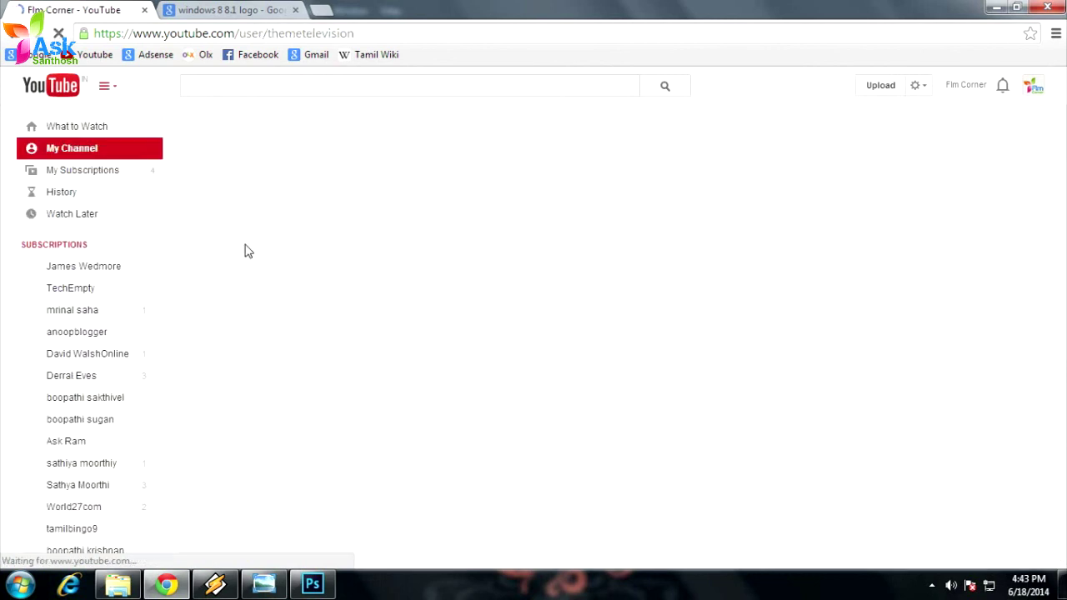